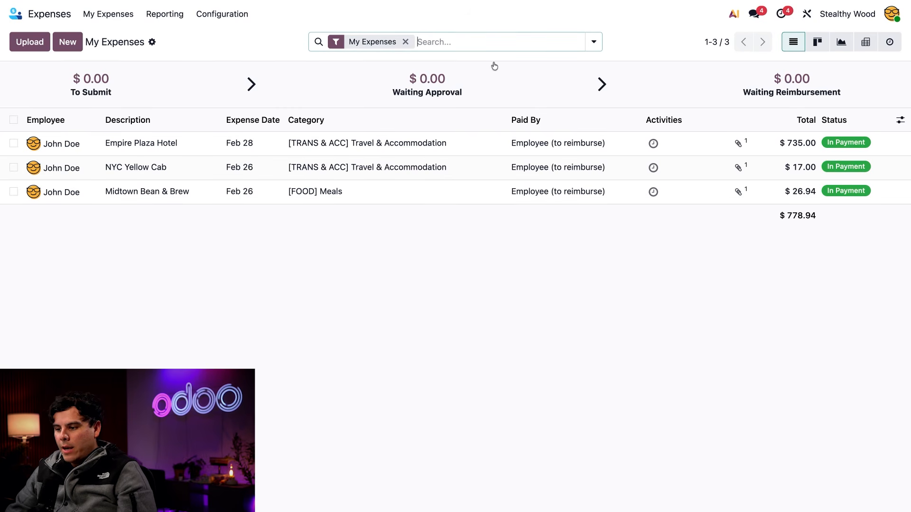
# - Open the Hudson Prime Steakhouse - Client Dinner expense from the list of expenses to process
pyautogui.click(117, 17)
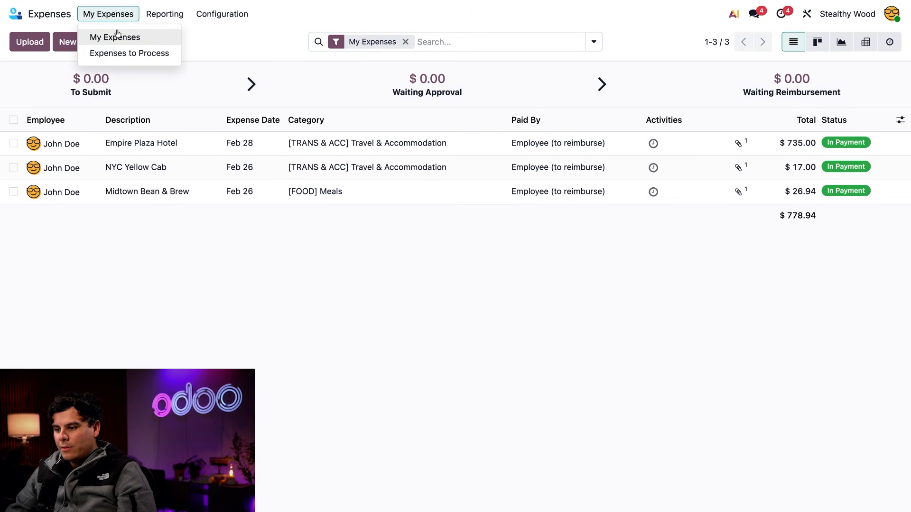
pyautogui.click(121, 54)
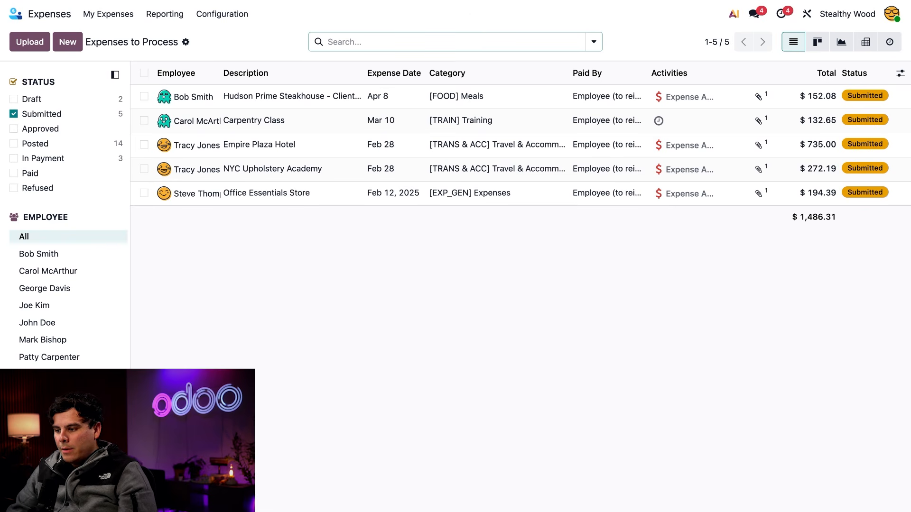
pyautogui.click(498, 97)
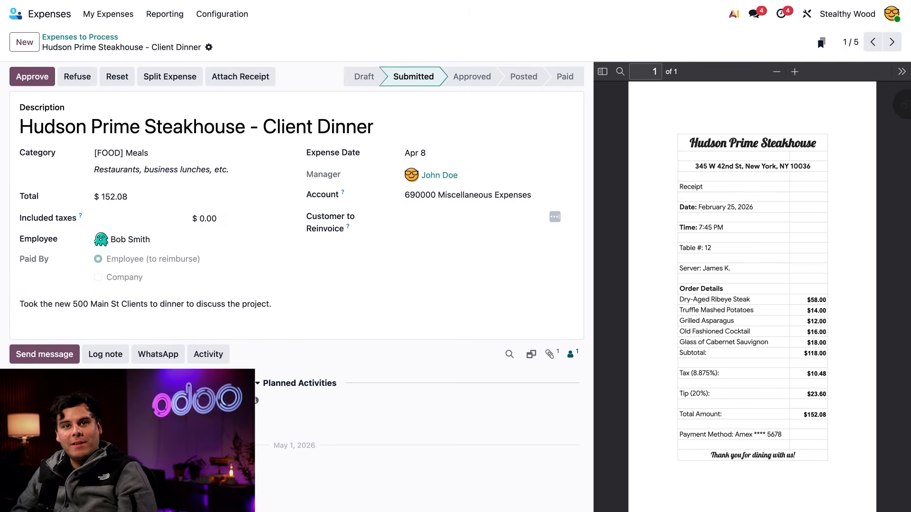
# - Review the client dinner expense's details and note, then approve it and report it in the next payslip
pyautogui.scroll(-5, 297, 260)
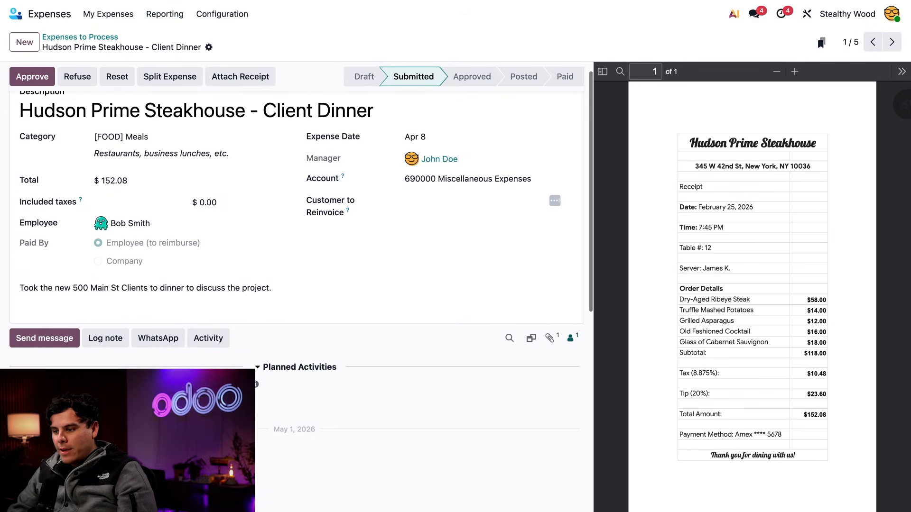
pyautogui.scroll(5, 131, 272)
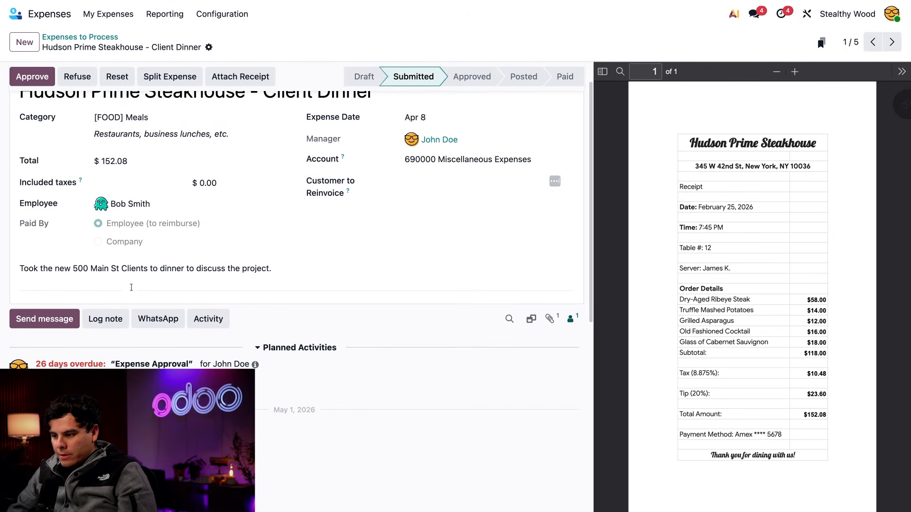
pyautogui.tripleClick(132, 269)
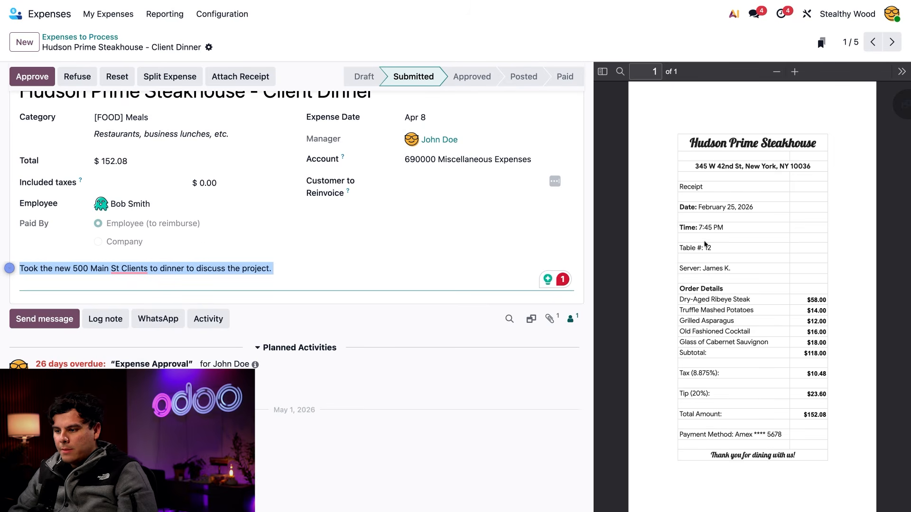
pyautogui.scroll(2, 214, 261)
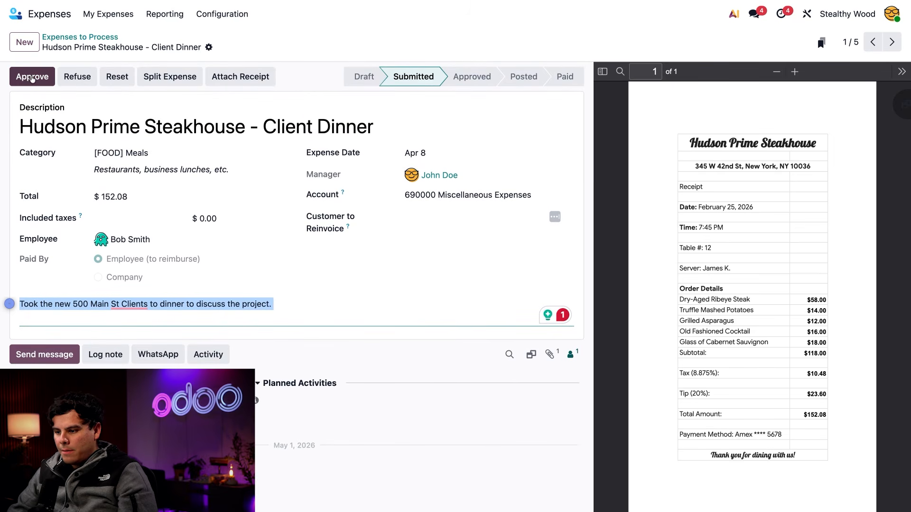
pyautogui.click(29, 78)
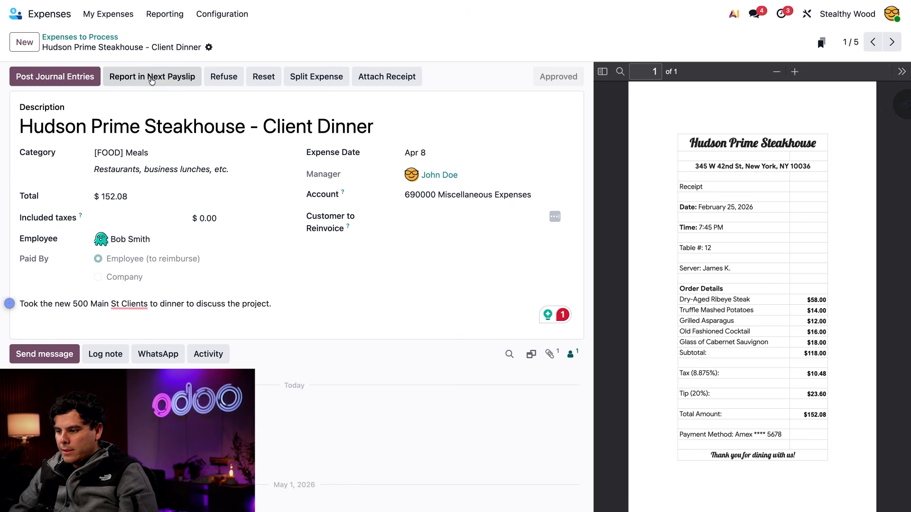
pyautogui.click(151, 80)
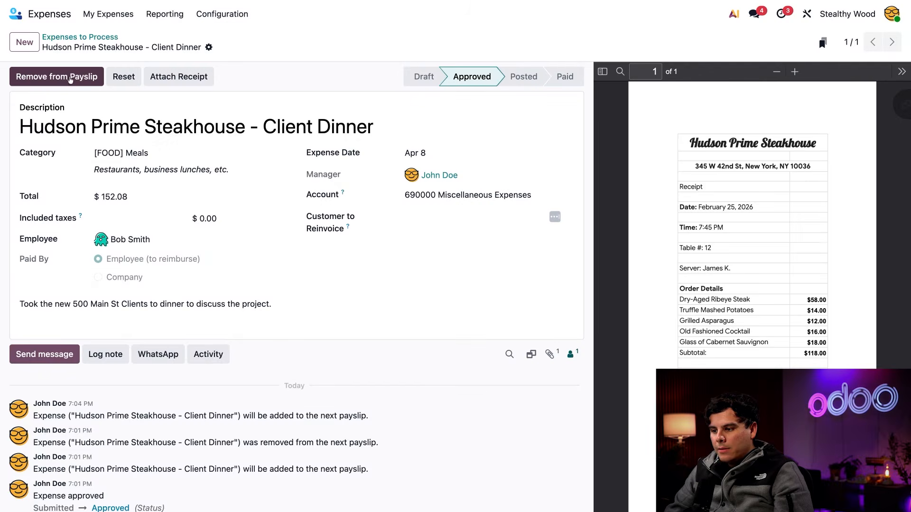
# - Include Approved expenses in the list of expenses to process and approve the Empire Plaza Hotel and NYC Upholstery Academy expenses together
pyautogui.click(72, 38)
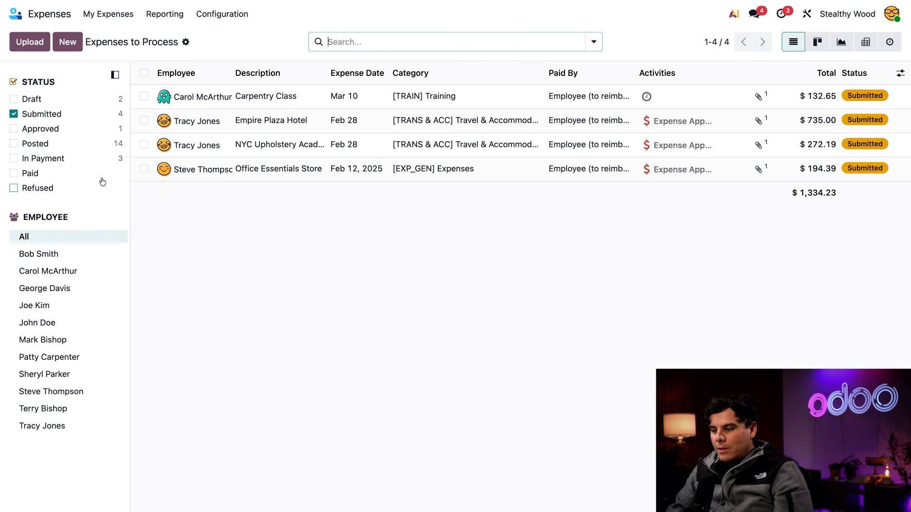
pyautogui.click(14, 130)
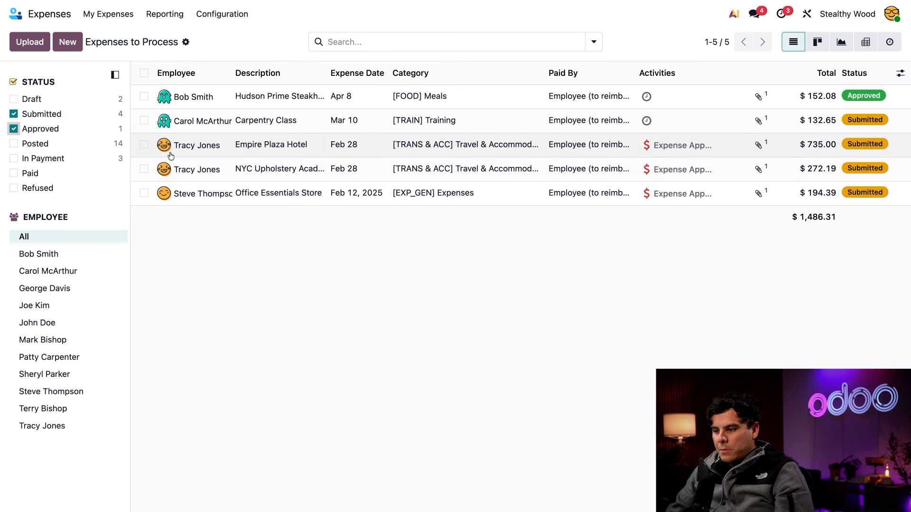
pyautogui.click(144, 145)
pyautogui.click(145, 169)
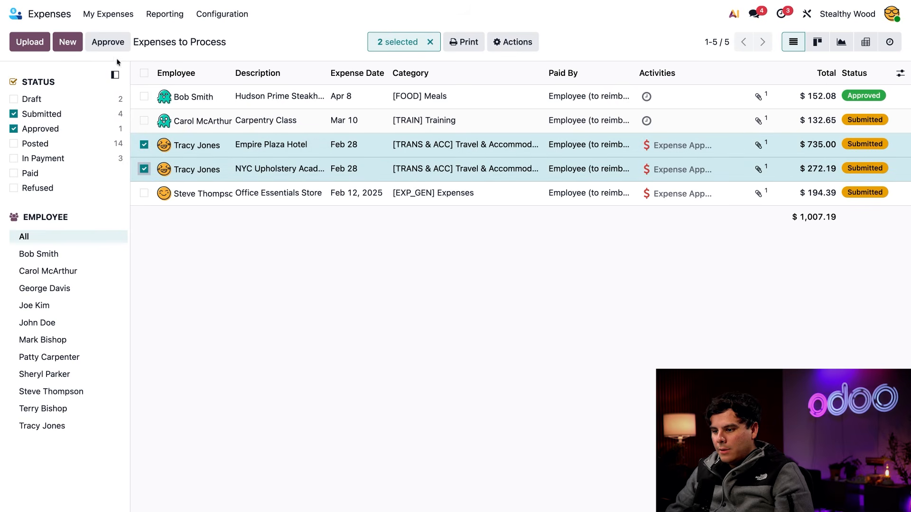
pyautogui.click(108, 45)
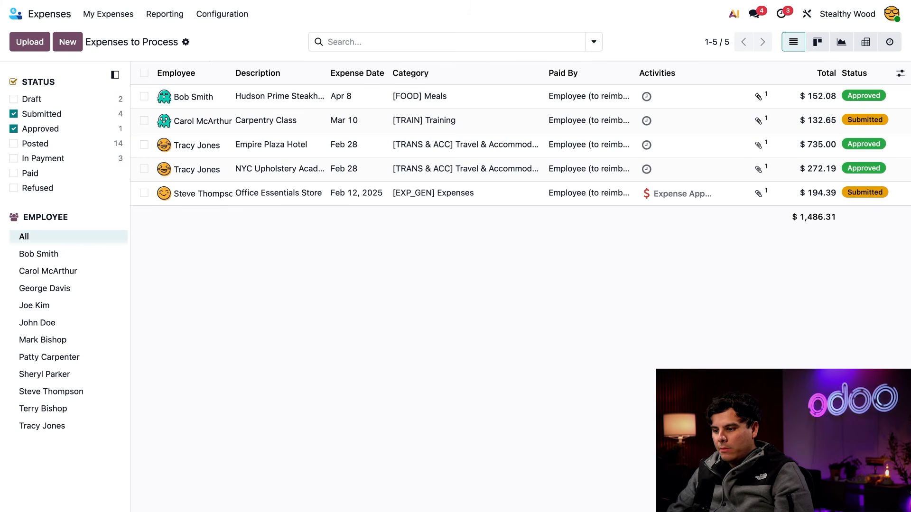
# - Post the hotel and upholstery expenses to the Purchases journal with accounting date May 27 and check the expenses linked to the receipt
pyautogui.click(144, 145)
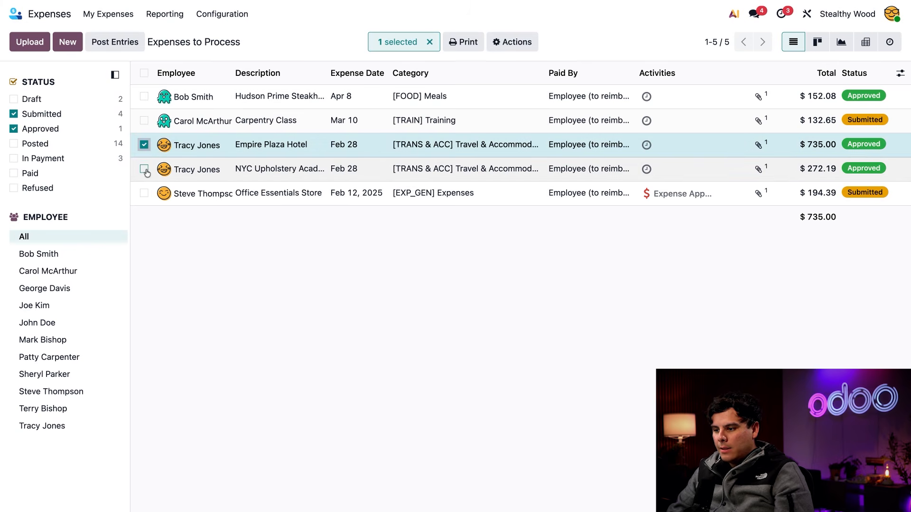
pyautogui.click(144, 169)
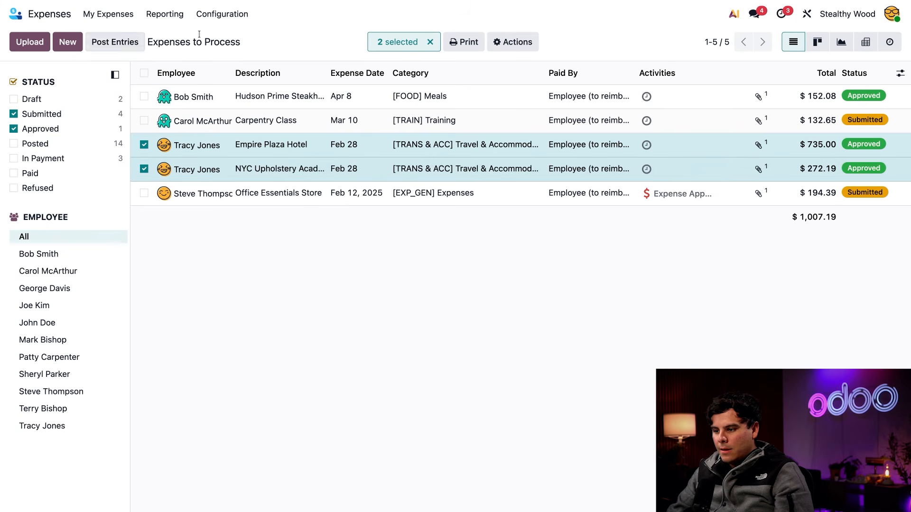
pyautogui.click(114, 42)
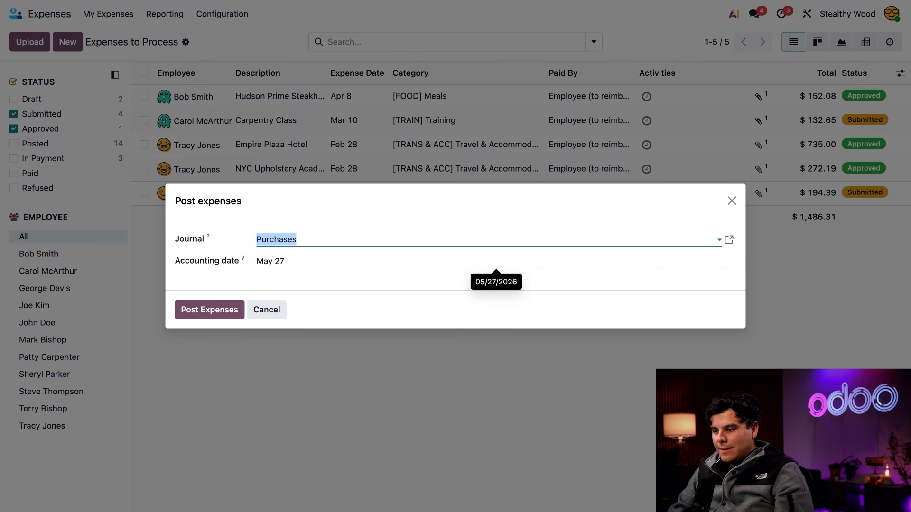
pyautogui.click(215, 312)
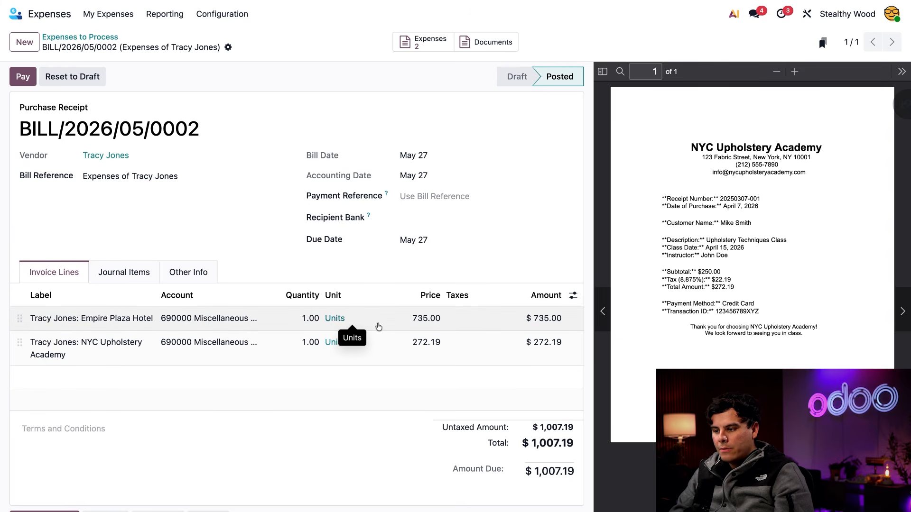
pyautogui.click(442, 48)
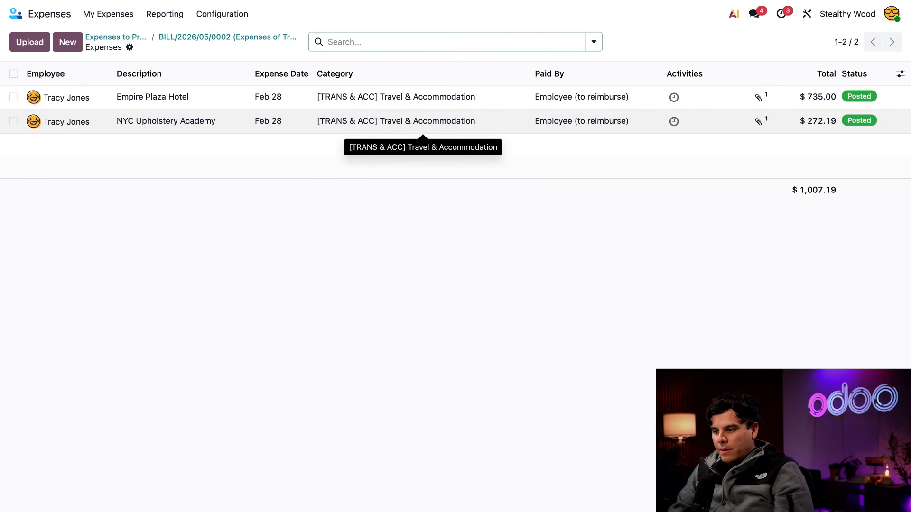
pyautogui.click(190, 38)
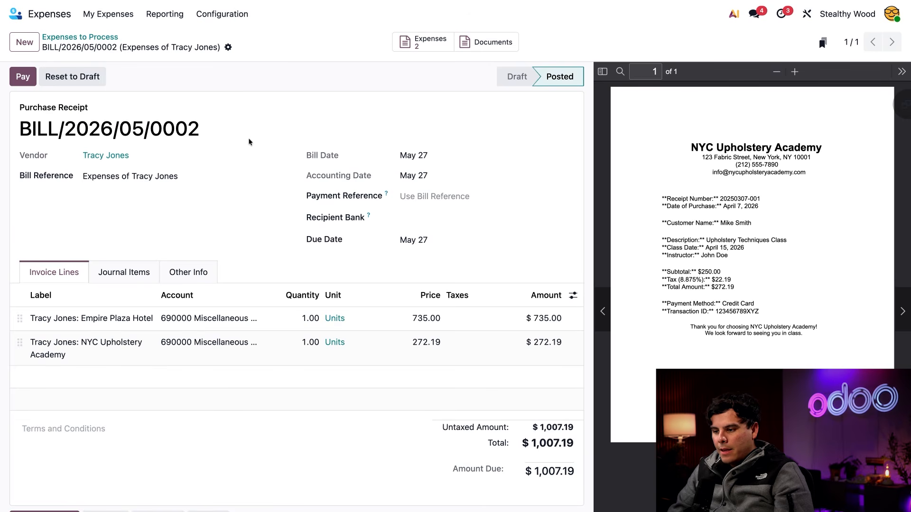
# - Start paying the purchase receipt with Bank as the journal and Checks as the payment method
pyautogui.click(74, 78)
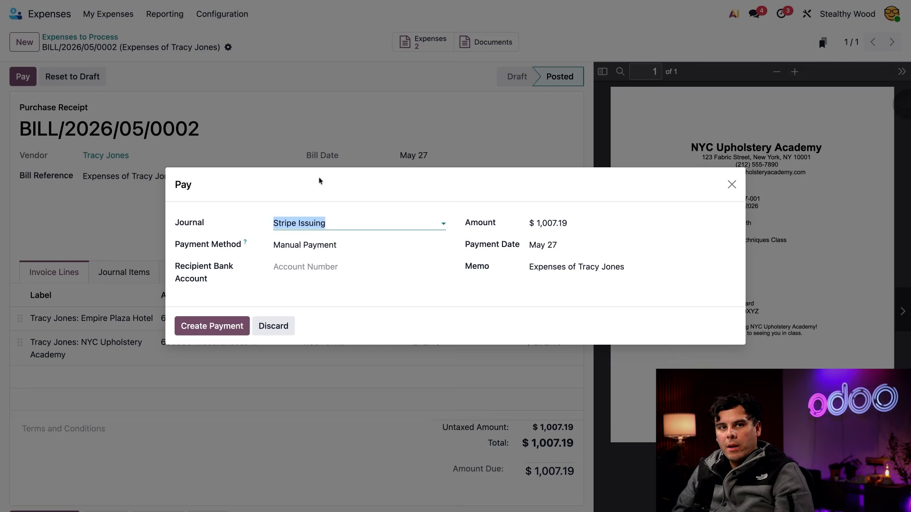
pyautogui.click(319, 181)
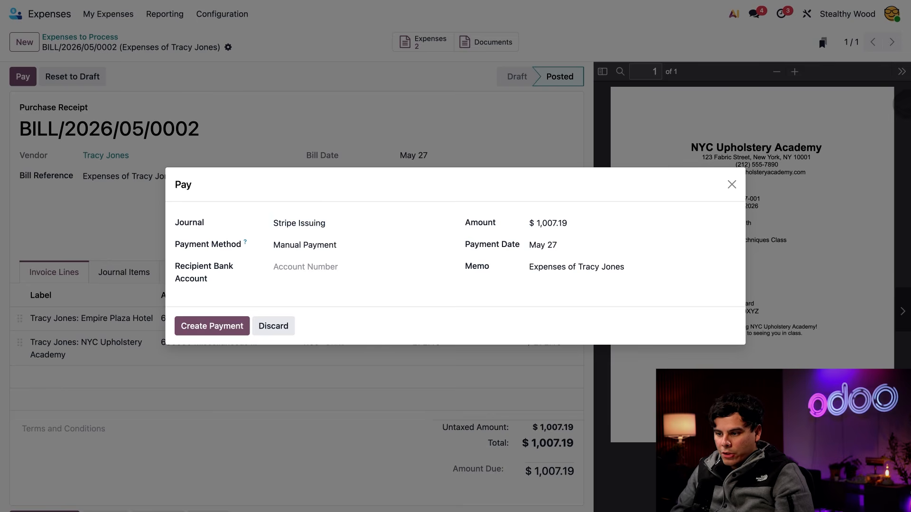
pyautogui.click(333, 222)
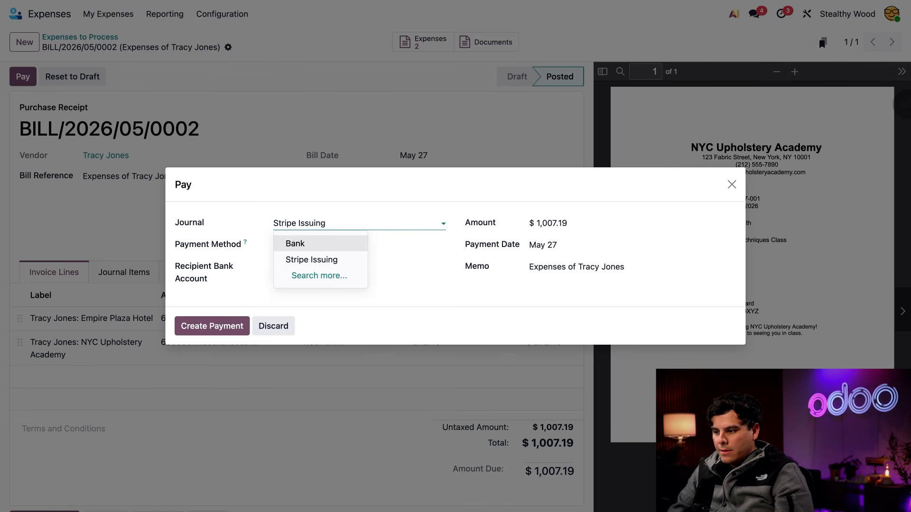
pyautogui.click(324, 245)
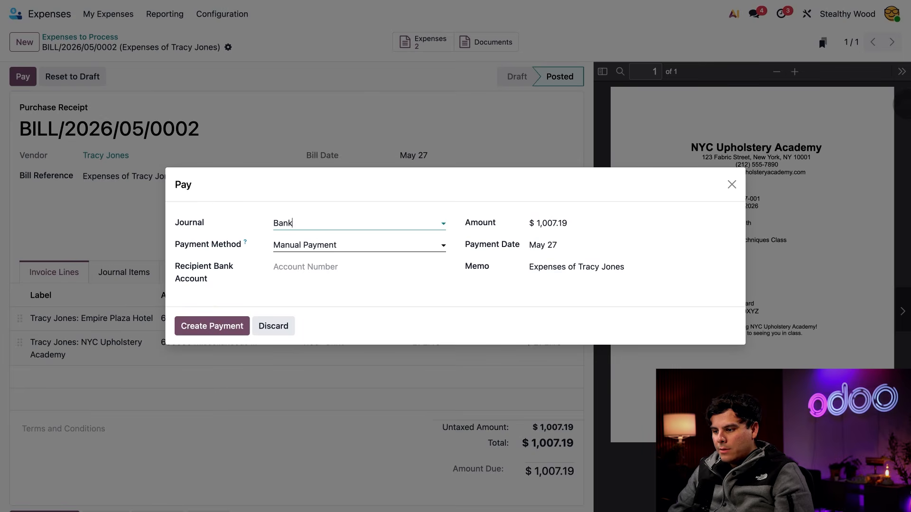
pyautogui.click(338, 247)
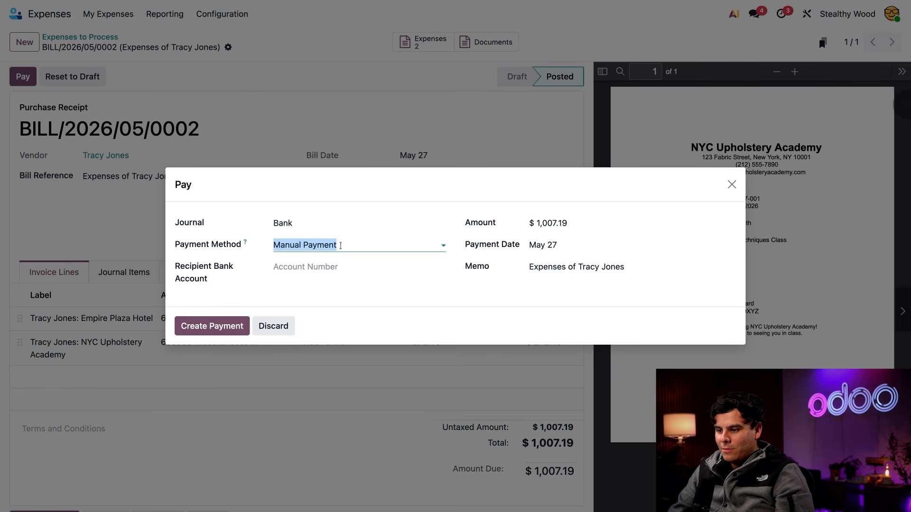
pyautogui.click(309, 281)
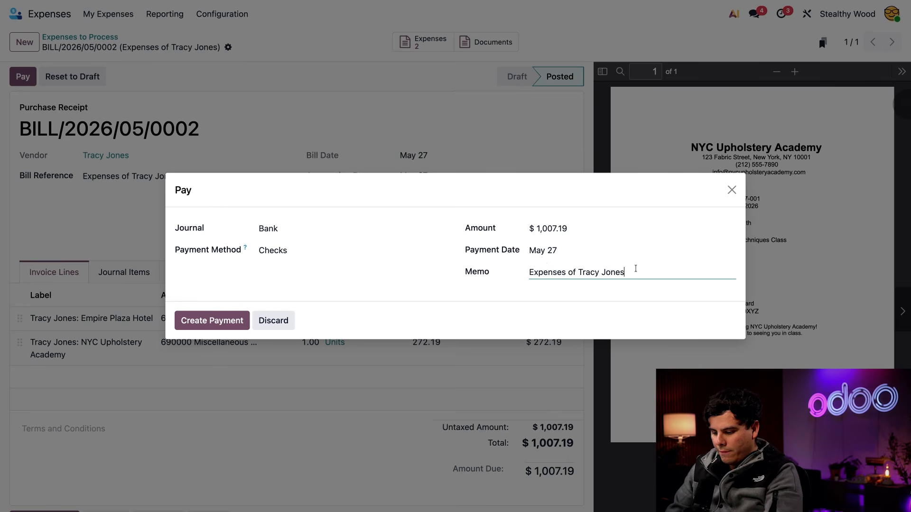
# - Append "Furniture conference" to the payment memo and create the payment
pyautogui.write('F')
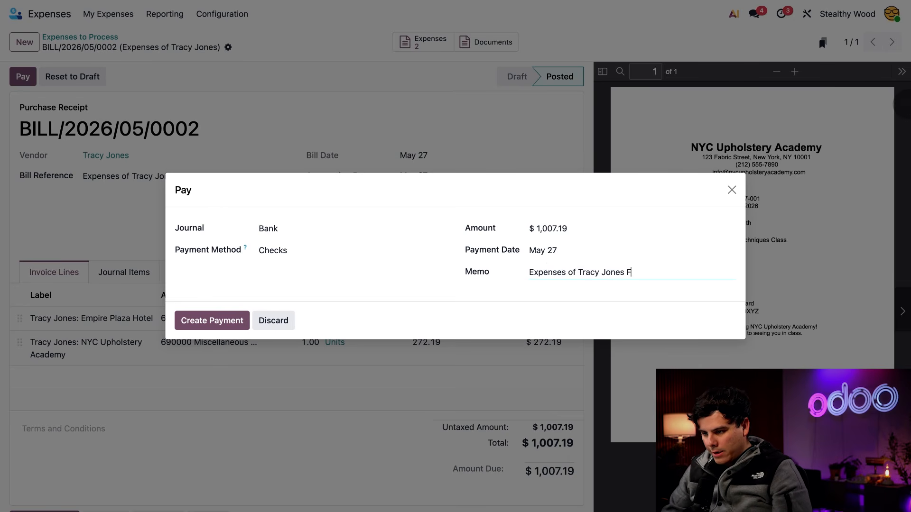
pyautogui.write('urniture conference')
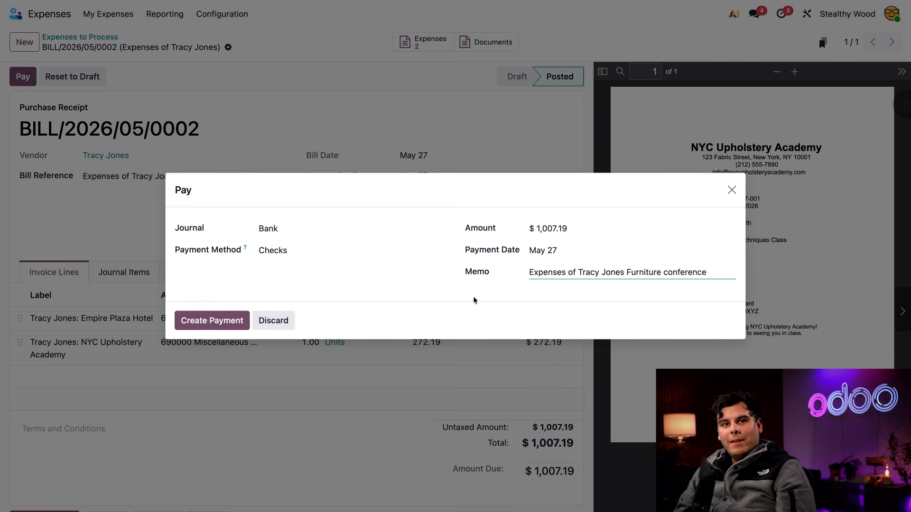
pyautogui.click(432, 303)
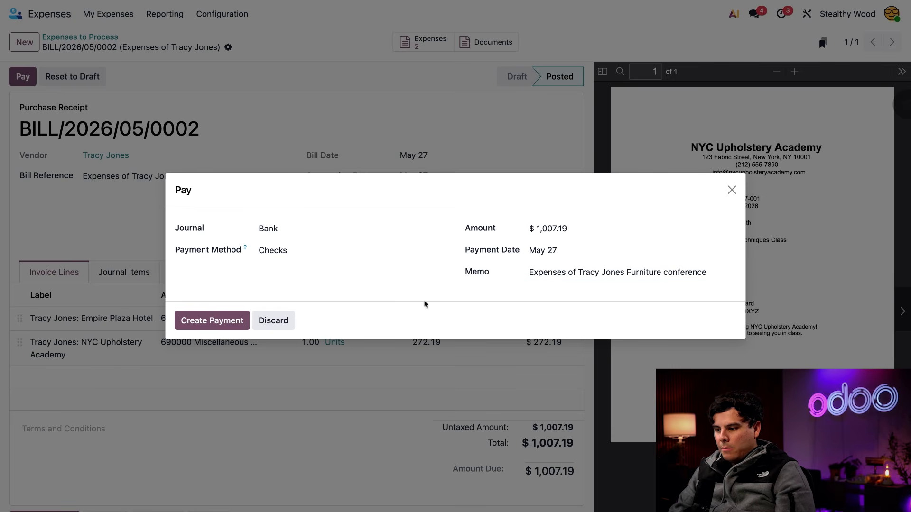
pyautogui.click(214, 321)
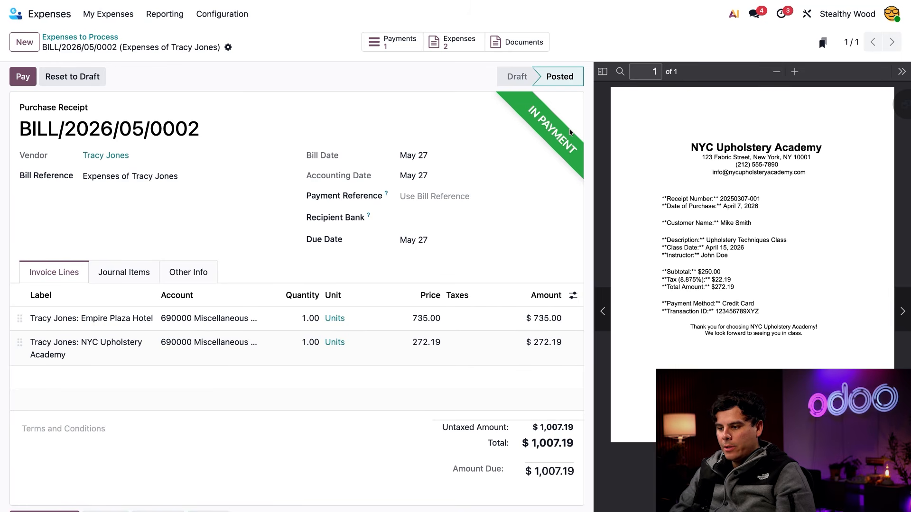
# - Print the receipt payment's check as number 123 with the Light document layout, and validate the payment
pyautogui.click(413, 51)
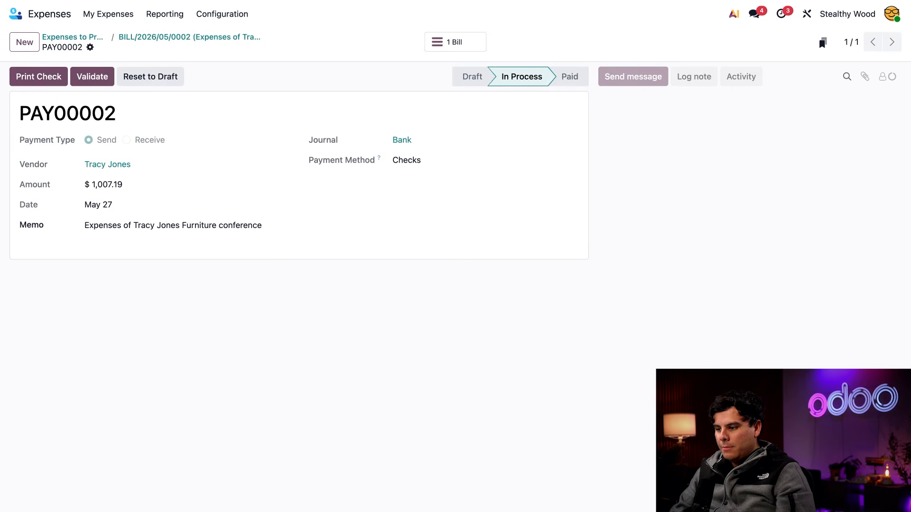
pyautogui.click(39, 77)
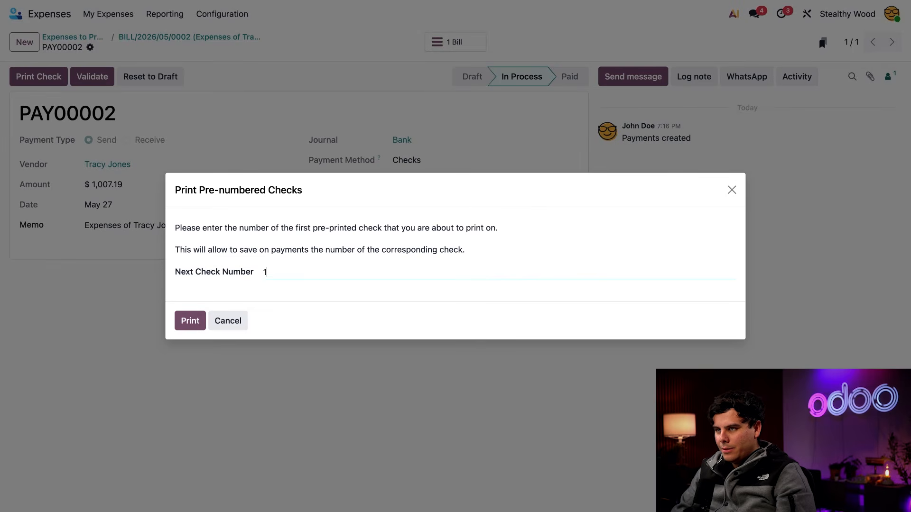
pyautogui.write('23')
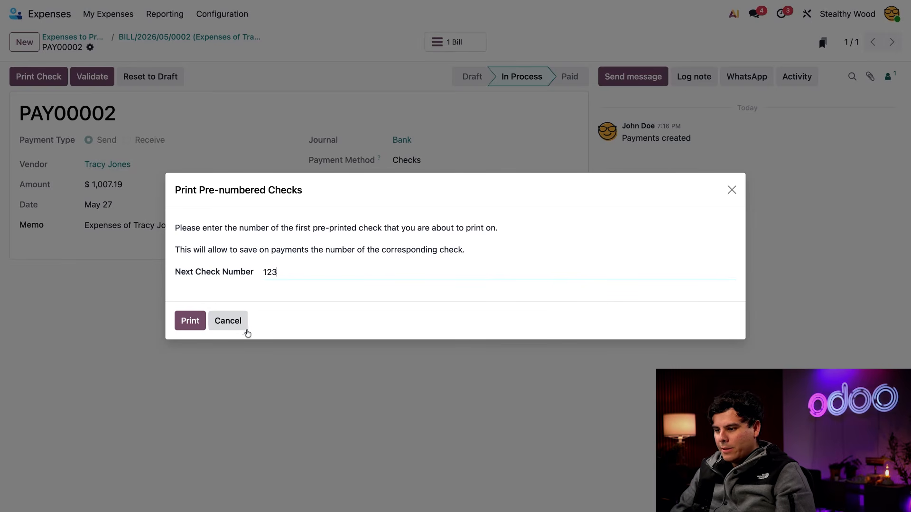
pyautogui.click(185, 322)
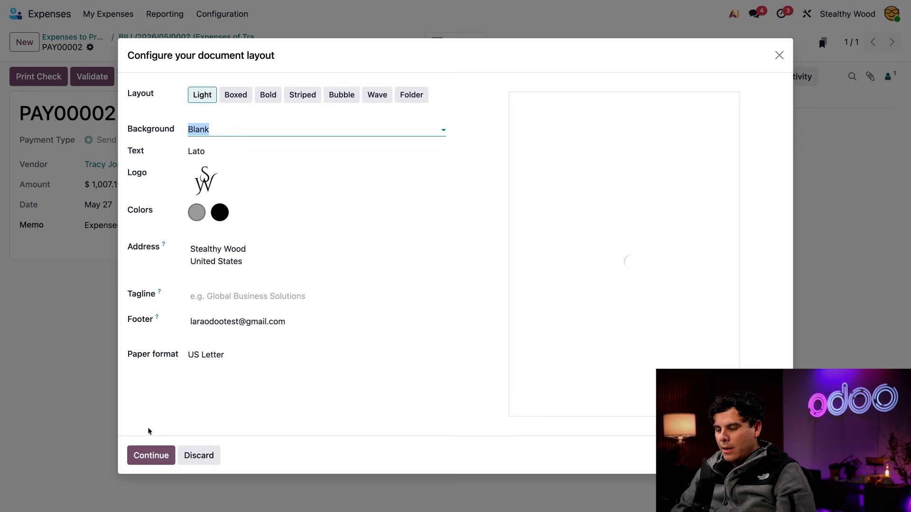
pyautogui.click(147, 456)
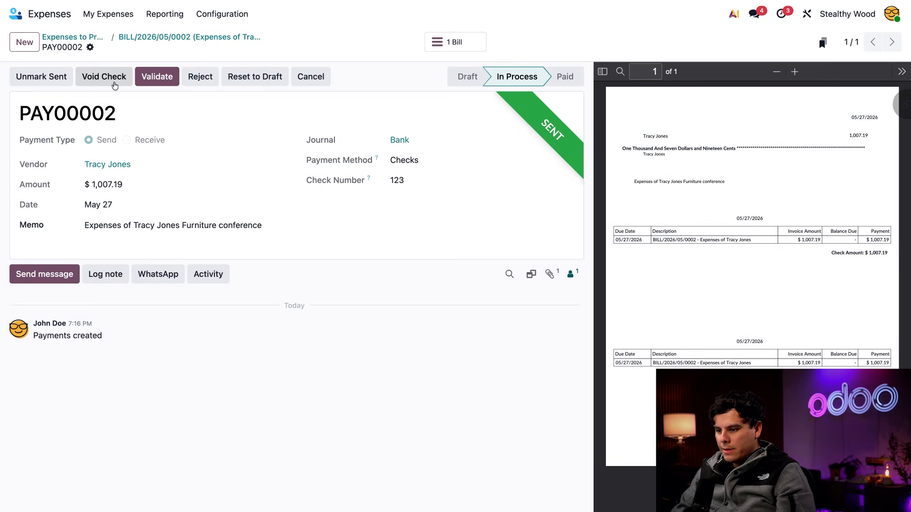
pyautogui.click(154, 89)
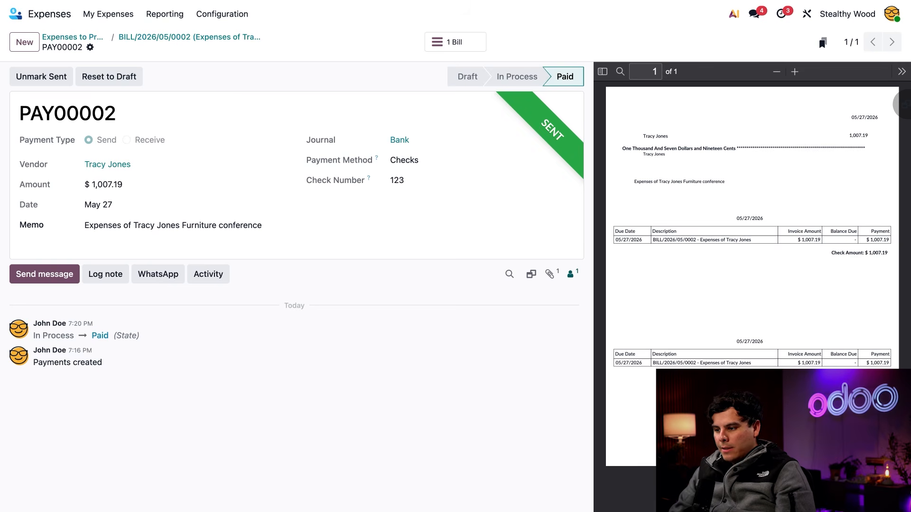
# - Approve the submitted Carpentry Class expense and post it to the Purchases journal with accounting date May 27
pyautogui.click(85, 37)
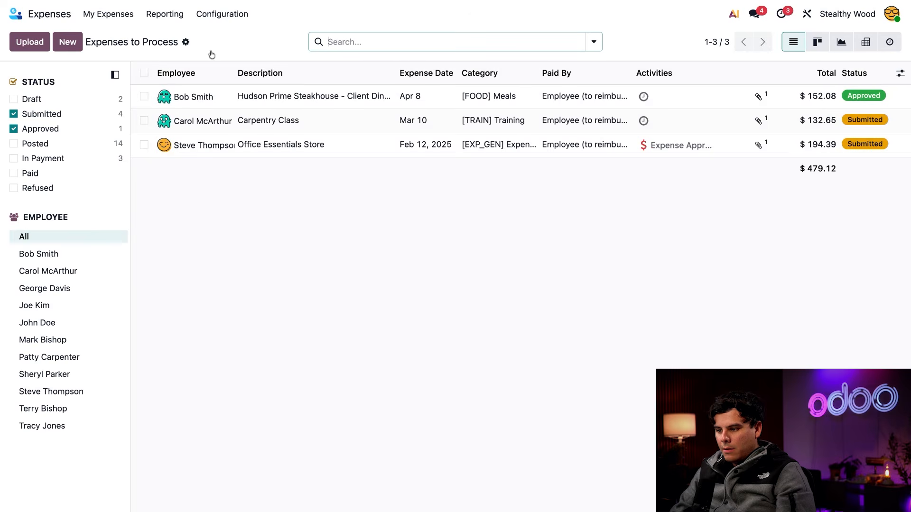
pyautogui.click(311, 130)
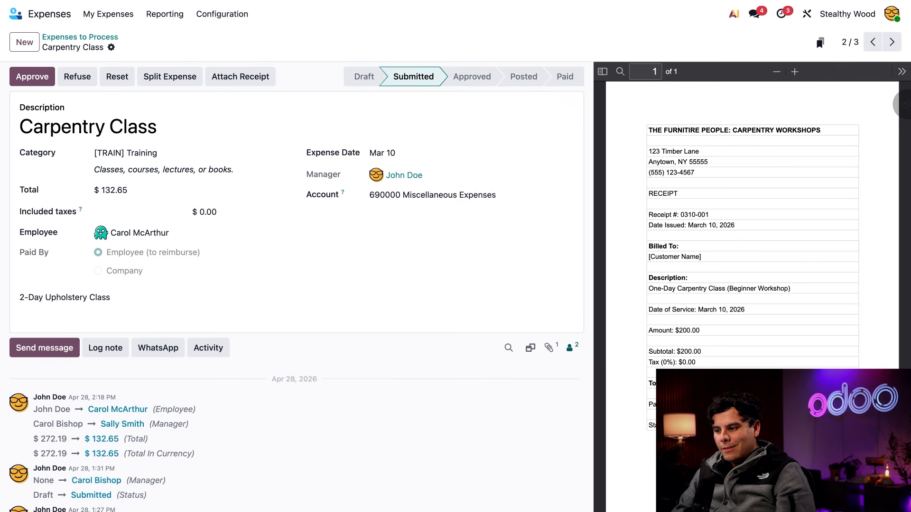
pyautogui.click(33, 77)
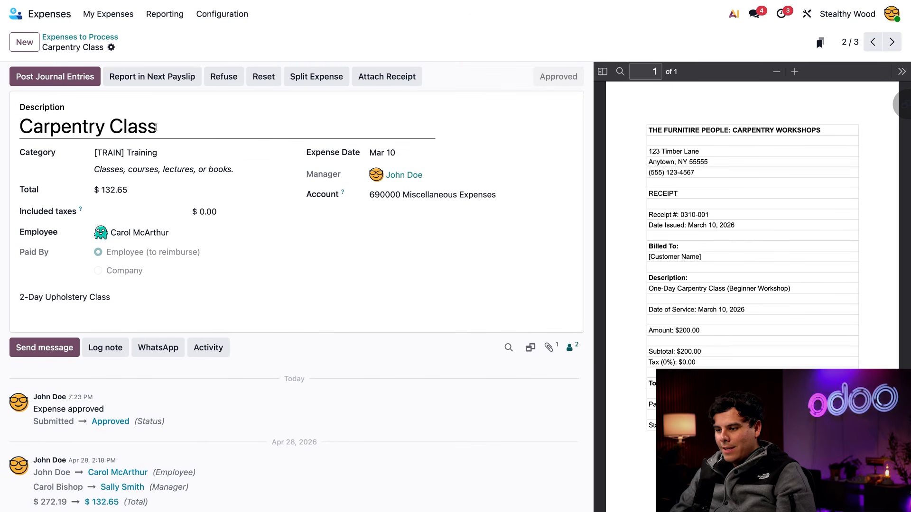
pyautogui.click(79, 79)
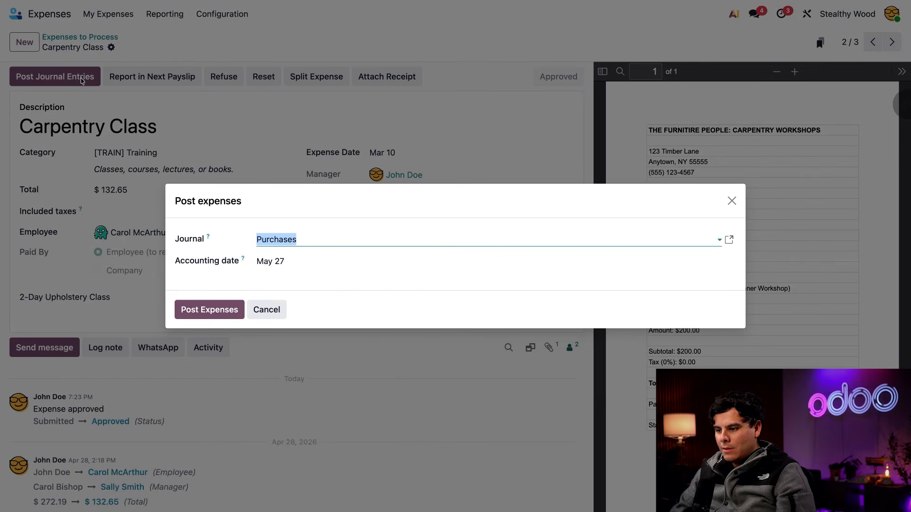
pyautogui.click(323, 240)
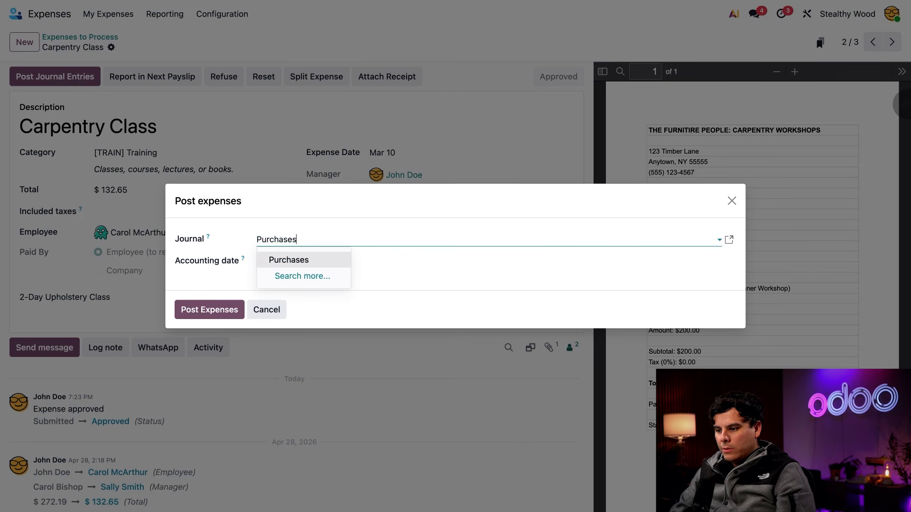
pyautogui.click(214, 311)
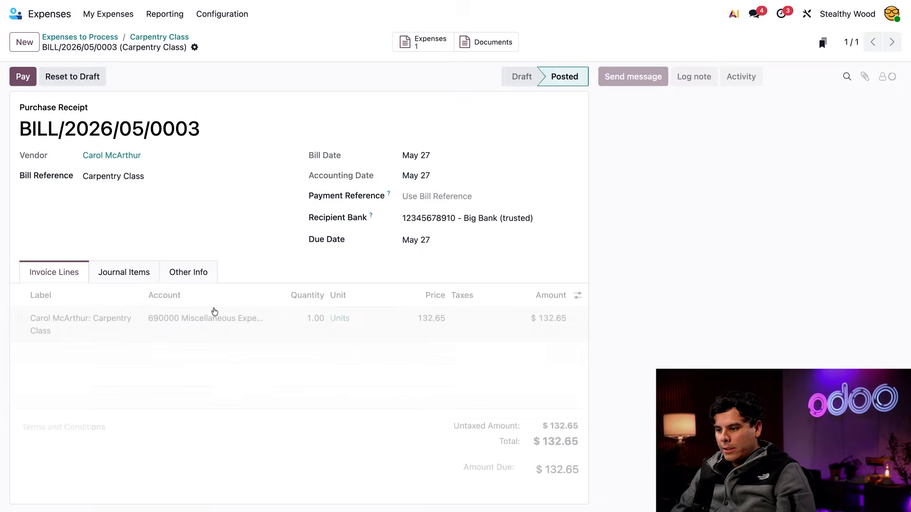
# - Create a payment for the Carpentry Class receipt with Bank as the journal, Manual Payment as the method and the trusted Big Bank account as recipient
pyautogui.click(22, 76)
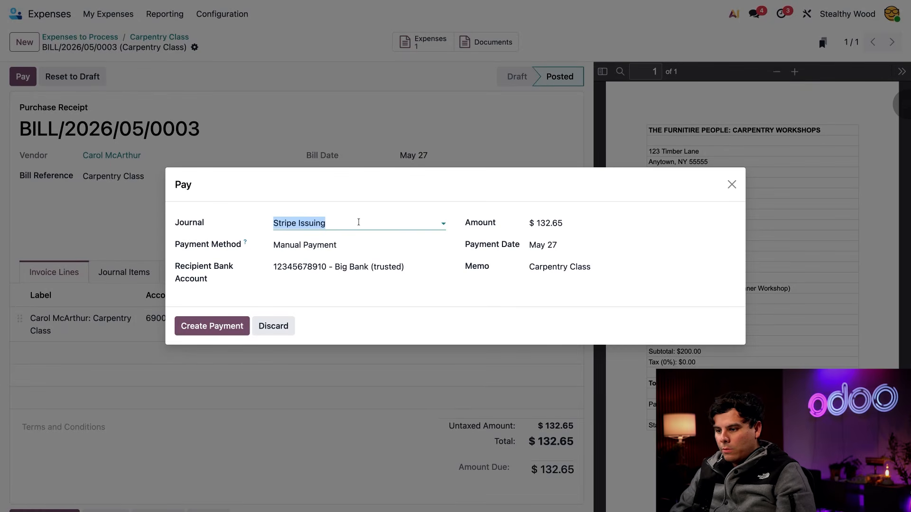
pyautogui.click(358, 222)
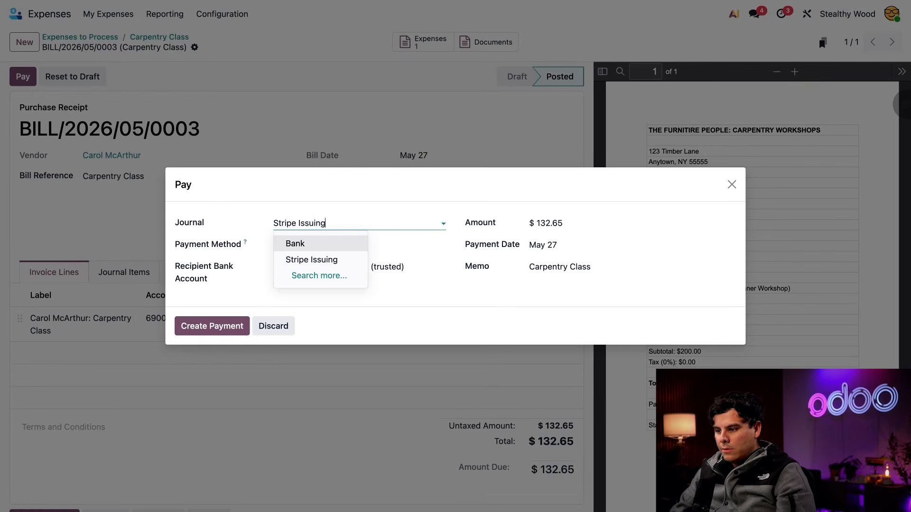
pyautogui.click(323, 245)
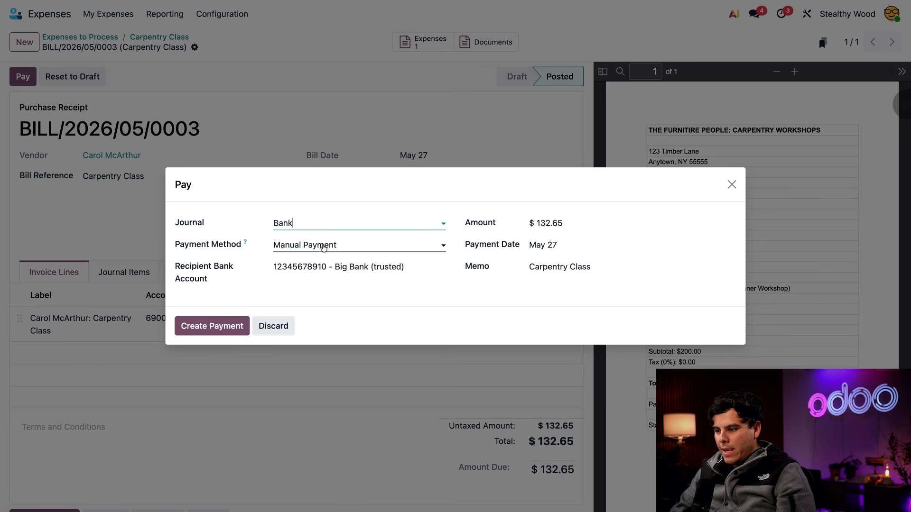
pyautogui.click(350, 249)
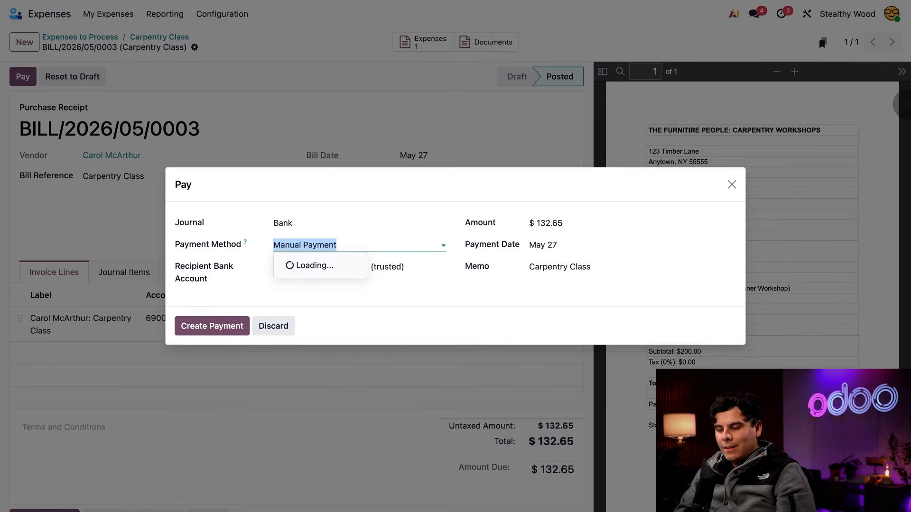
pyautogui.click(246, 271)
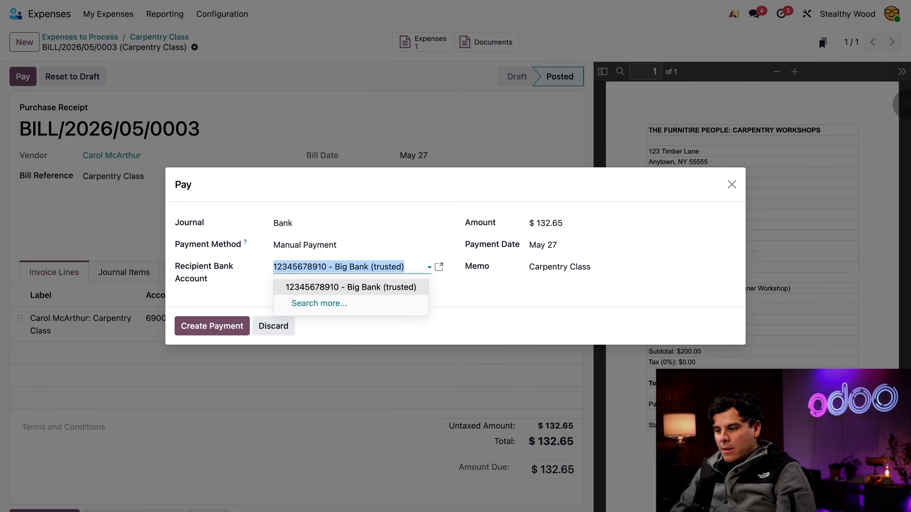
pyautogui.click(218, 326)
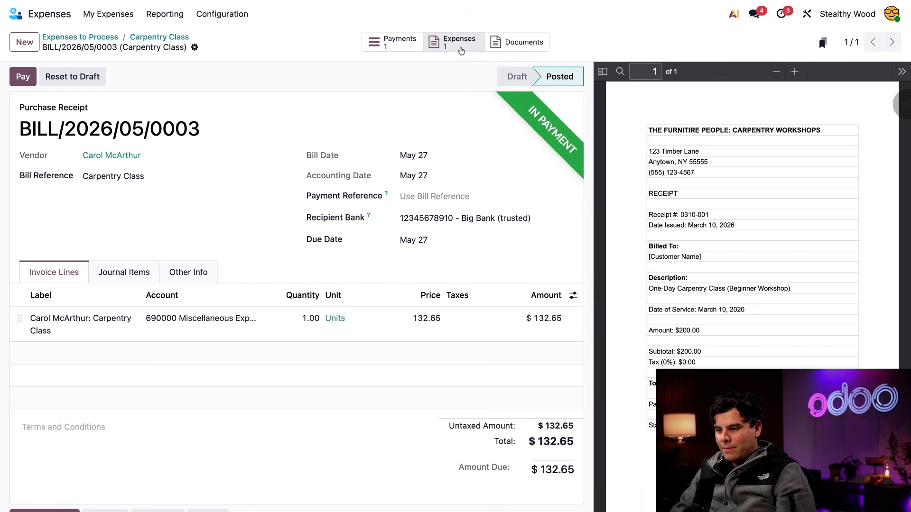
# - Validate the Carpentry Class receipt's payment and return to the list of expenses to process
pyautogui.click(392, 38)
pyautogui.click(31, 79)
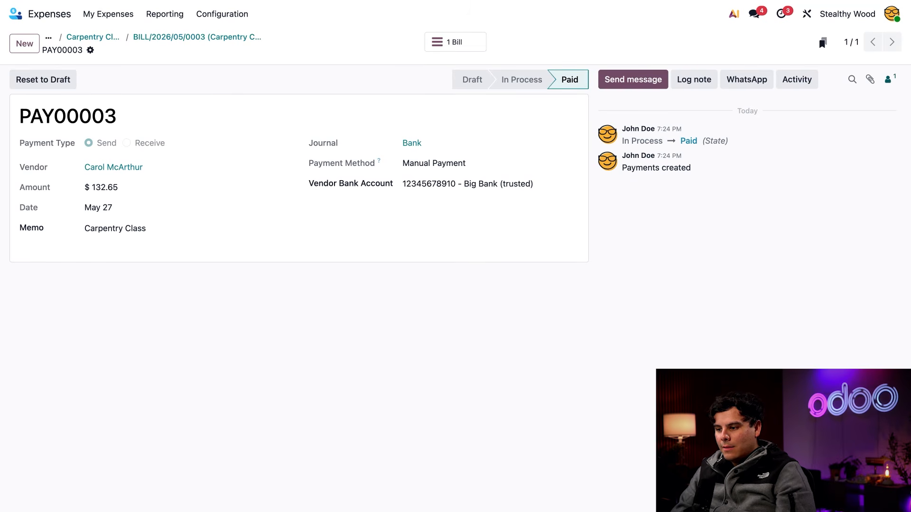
pyautogui.click(86, 37)
pyautogui.click(79, 36)
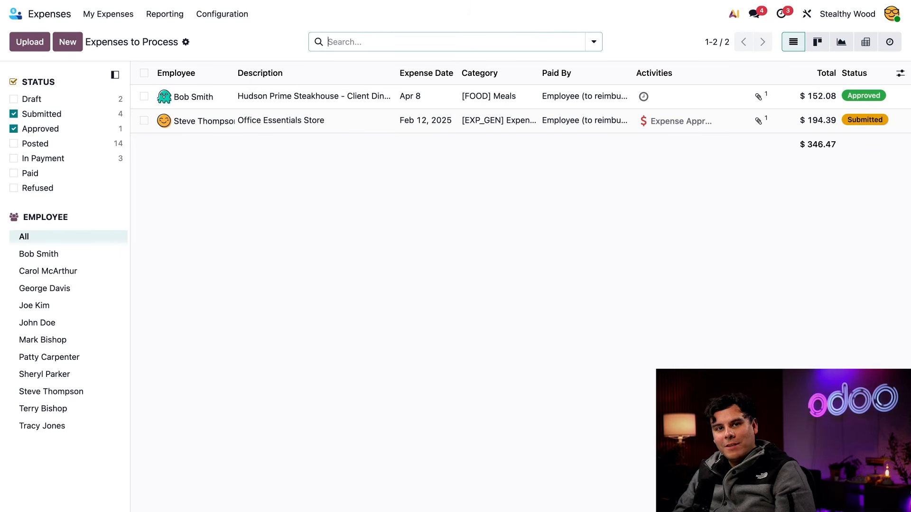
# - Refuse the Office Essentials Store expense with the reason "This is a personal expense and cannot be reimbursed by the company."
pyautogui.click(285, 132)
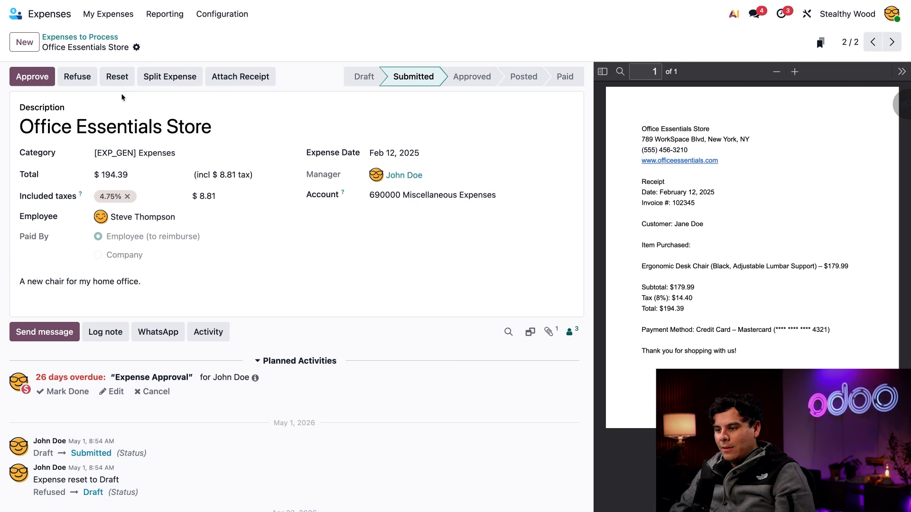
pyautogui.click(79, 80)
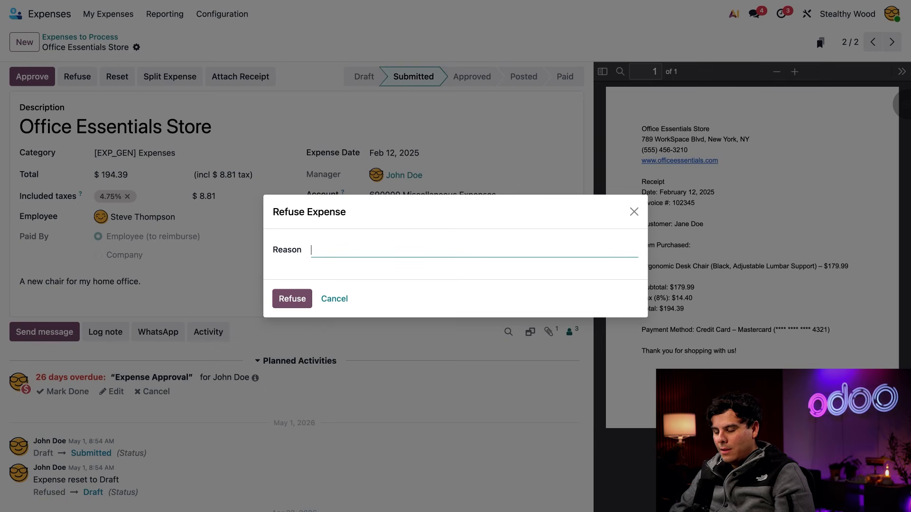
pyautogui.write('This is a personal expense and cannot be reimbursed by the company.')
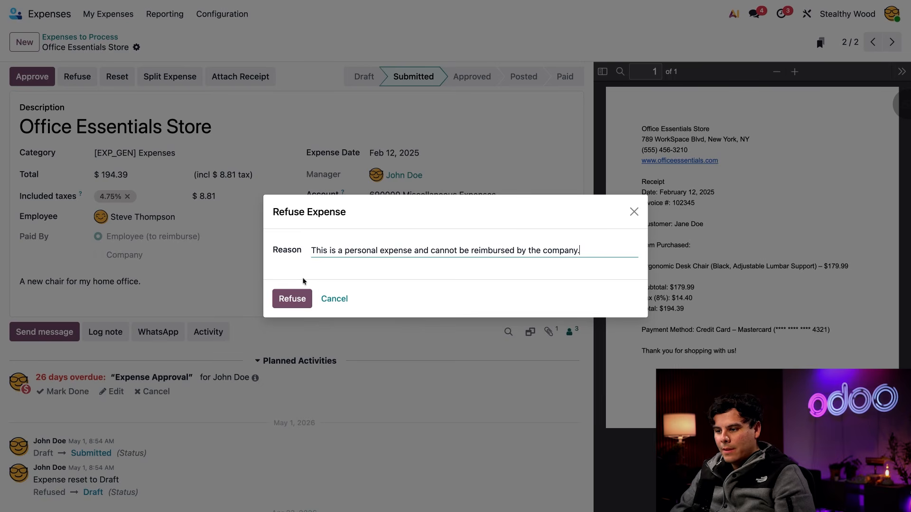
pyautogui.click(292, 301)
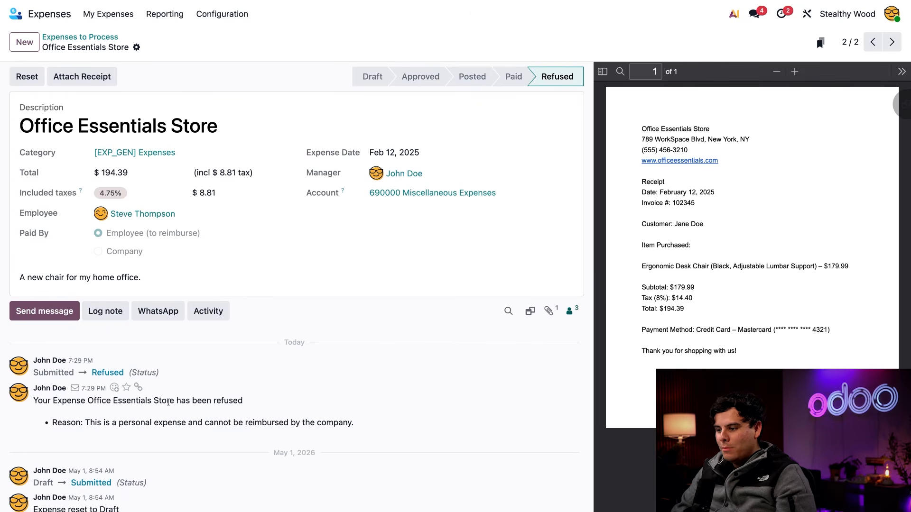
pyautogui.tripleClick(211, 400)
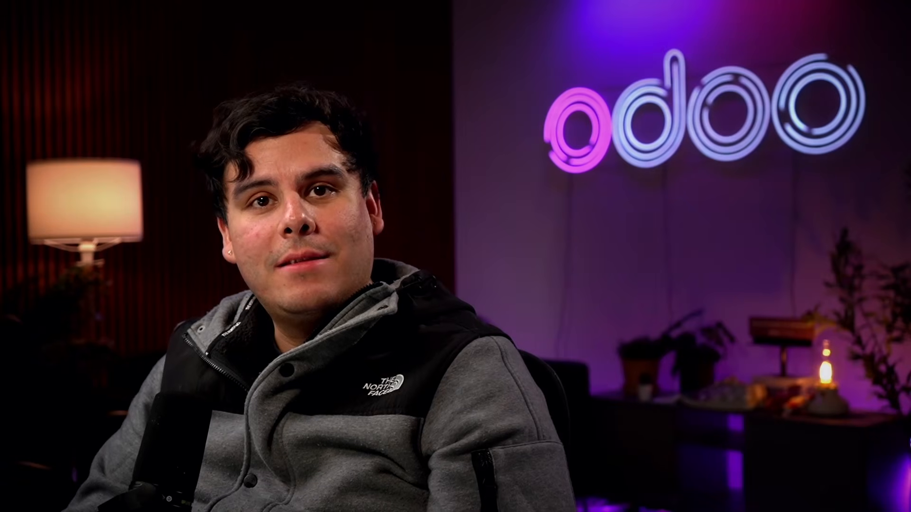